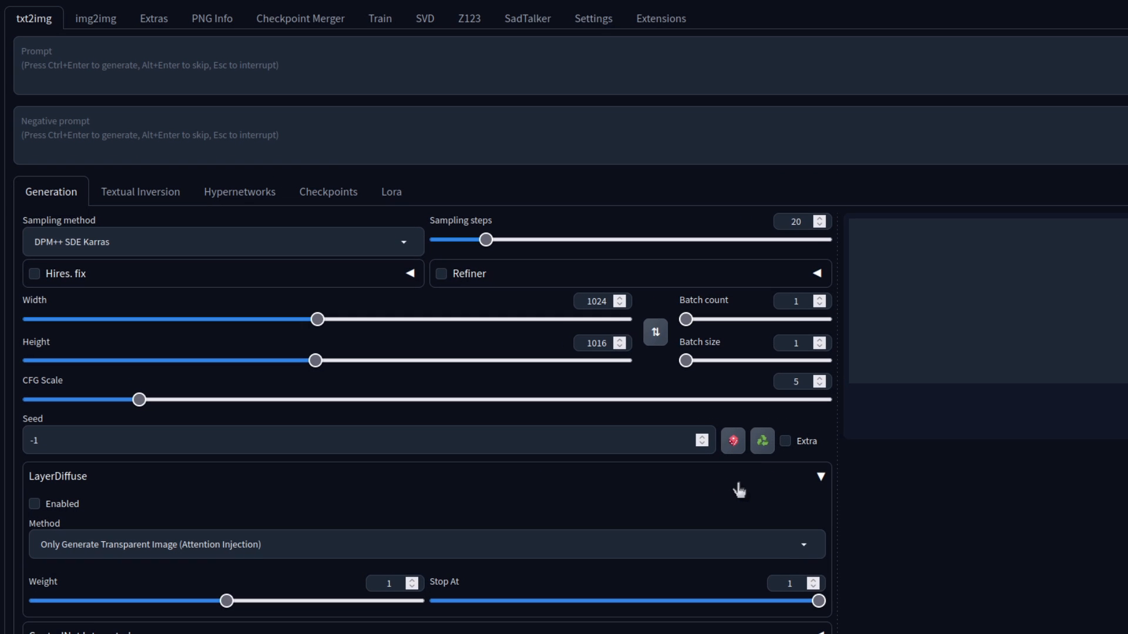
pyautogui.click(246, 244)
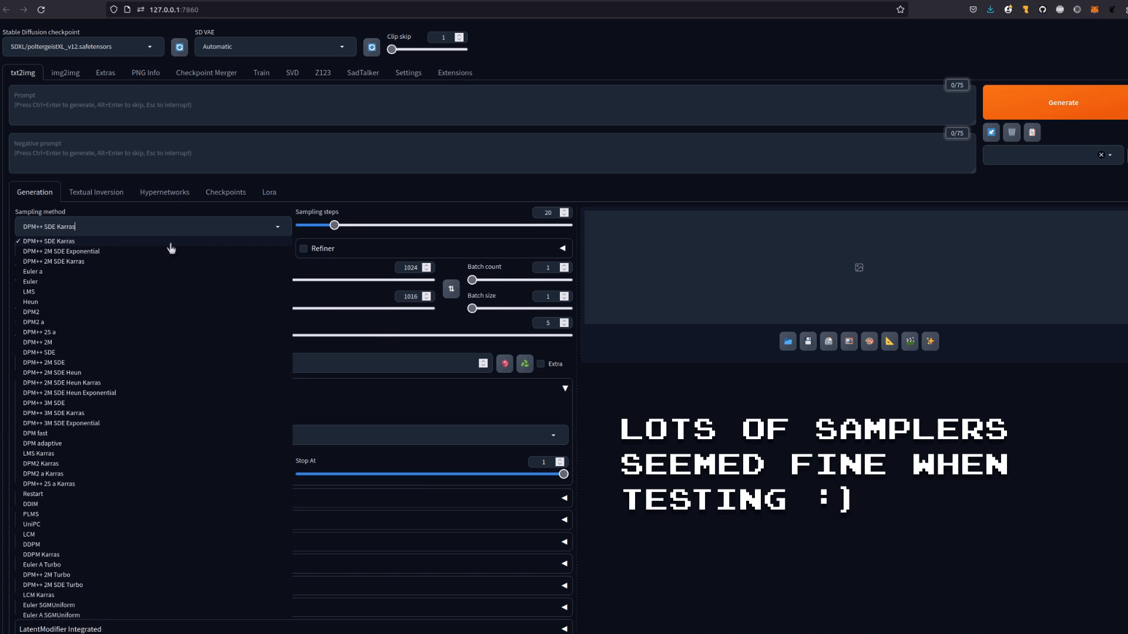
pyautogui.click(559, 347)
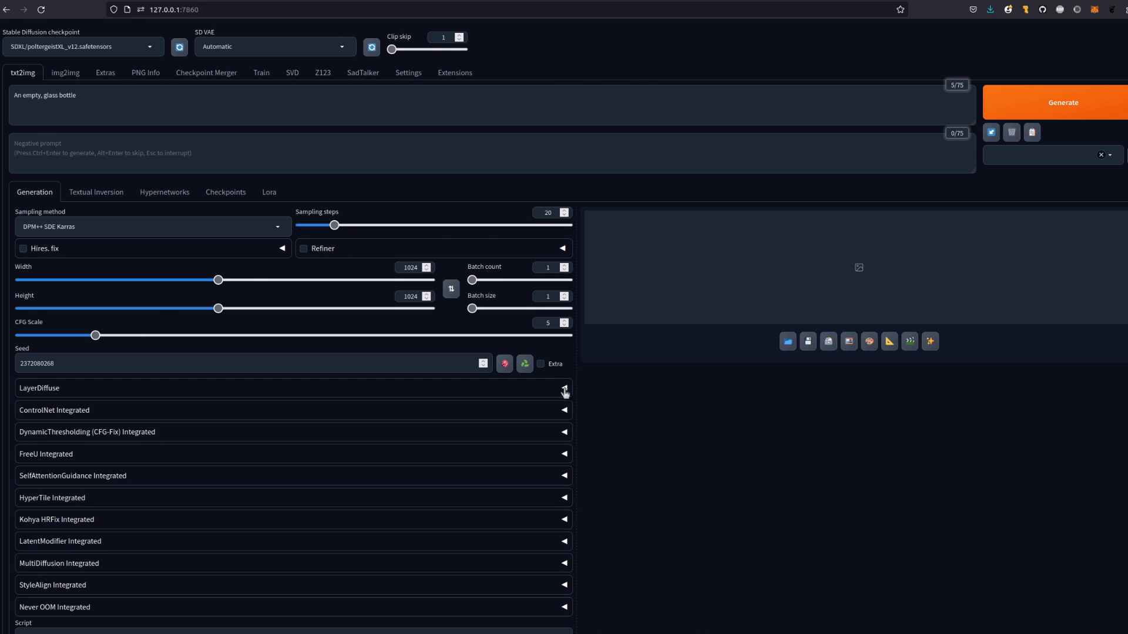
# Enable LayerDiffuse with the Only Generate Transparent Image (Attention Injection) method and view the transparent version of the generated glass bottle.
pyautogui.click(566, 389)
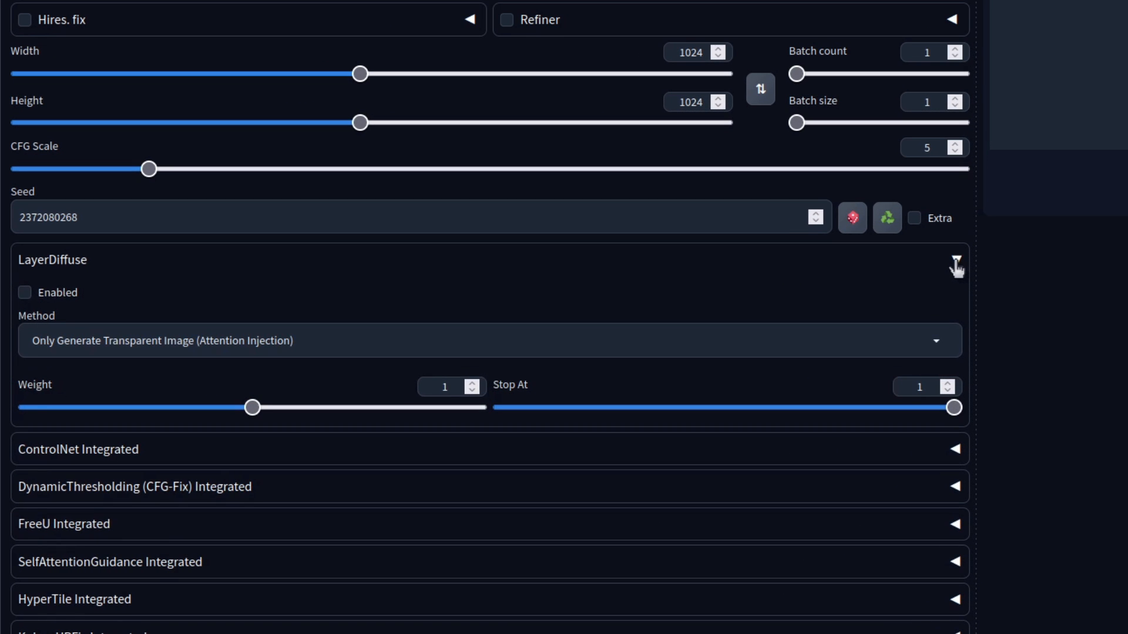
pyautogui.click(22, 407)
pyautogui.click(196, 341)
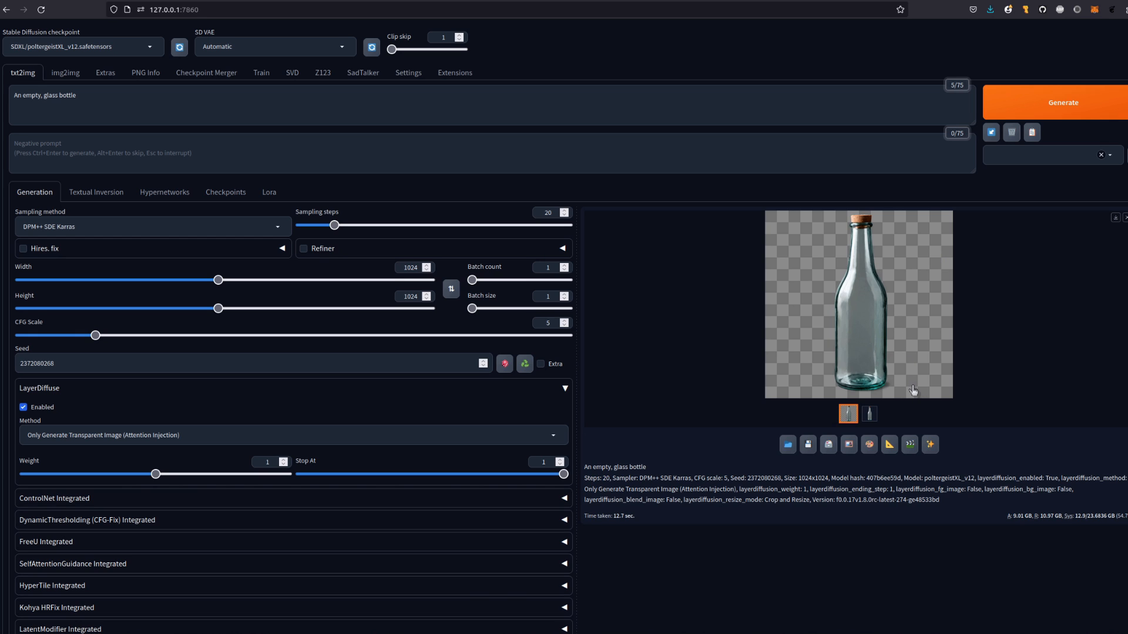
pyautogui.click(873, 416)
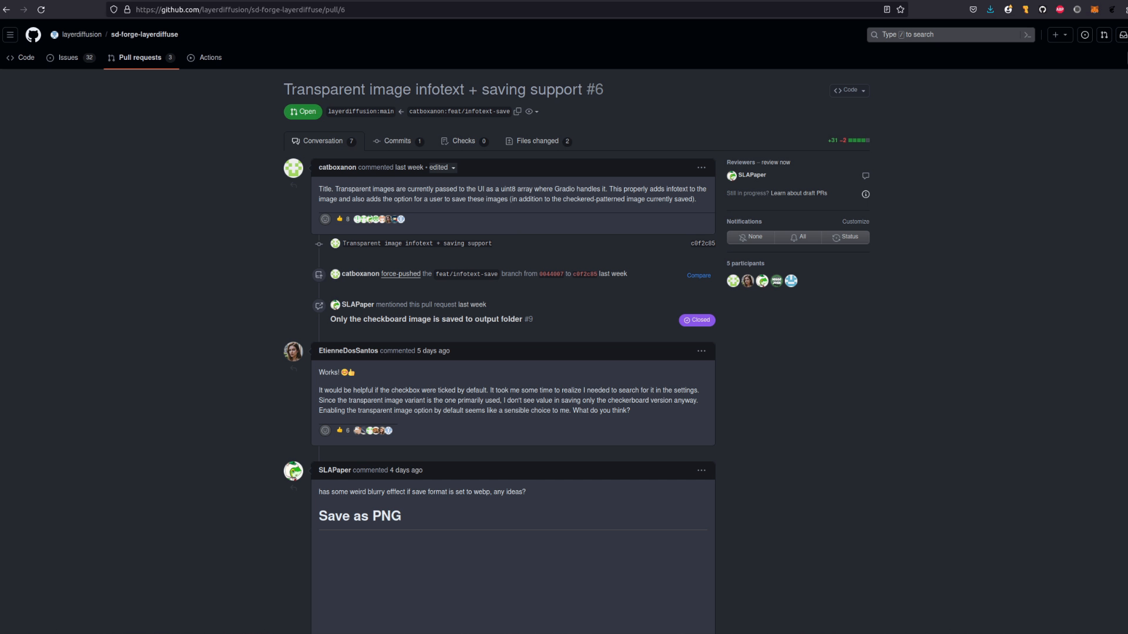
# Return to the Stable Diffusion web UI, set the LayerDiffuse method to Only Generate Transparent Image (Conv Injection), and generate the glass bottle again.
pyautogui.hotkey('alt', 'Tab')
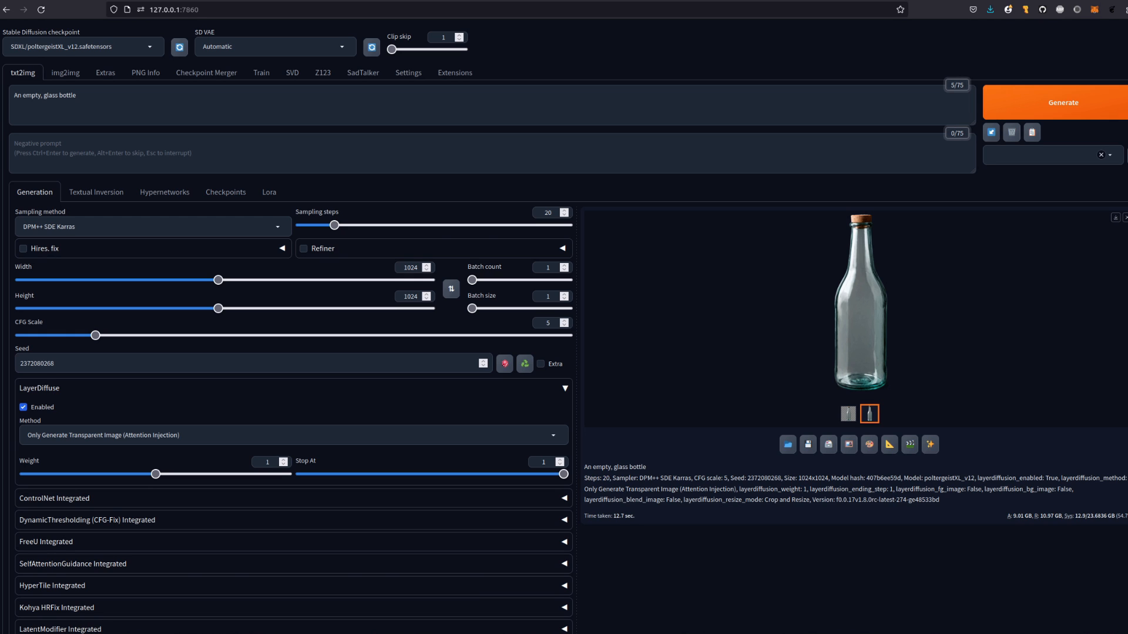
pyautogui.click(147, 435)
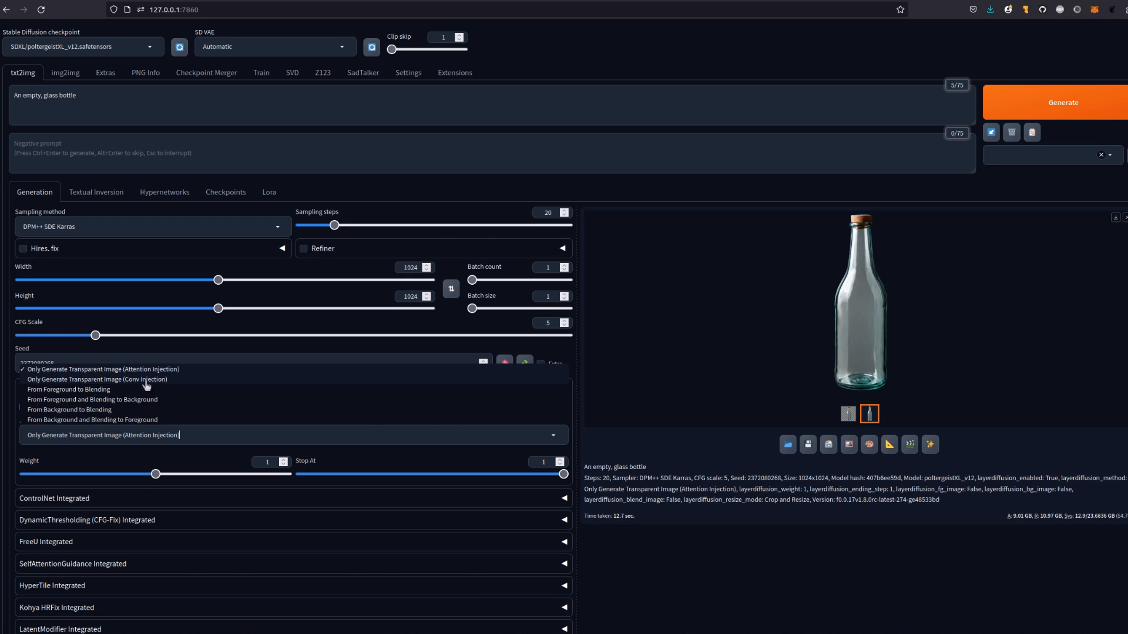
pyautogui.click(147, 379)
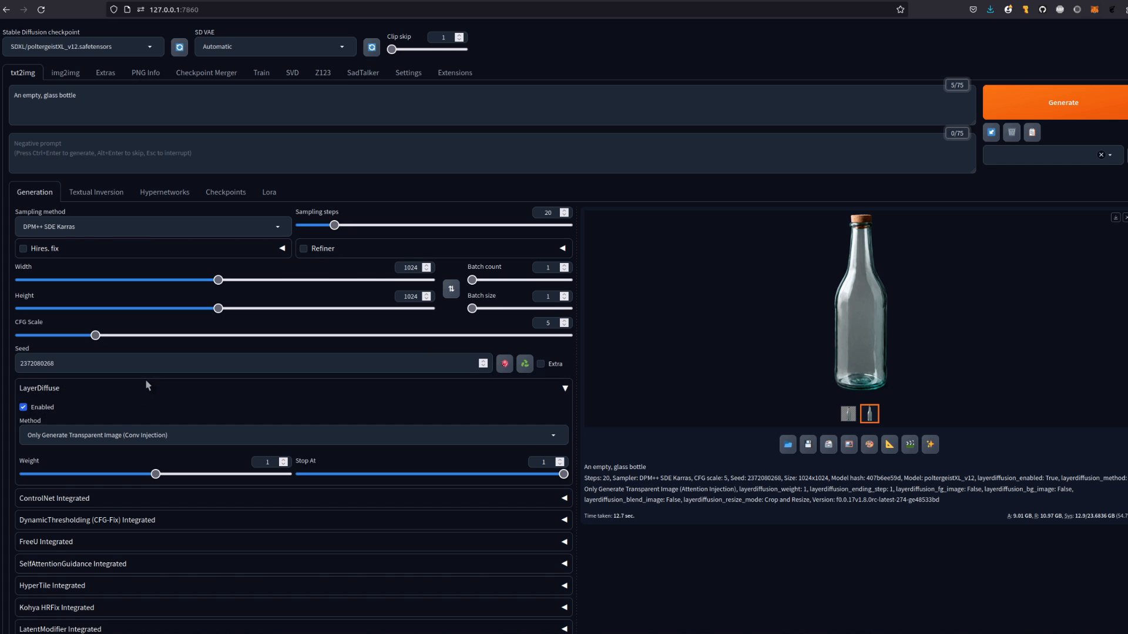
pyautogui.click(1071, 101)
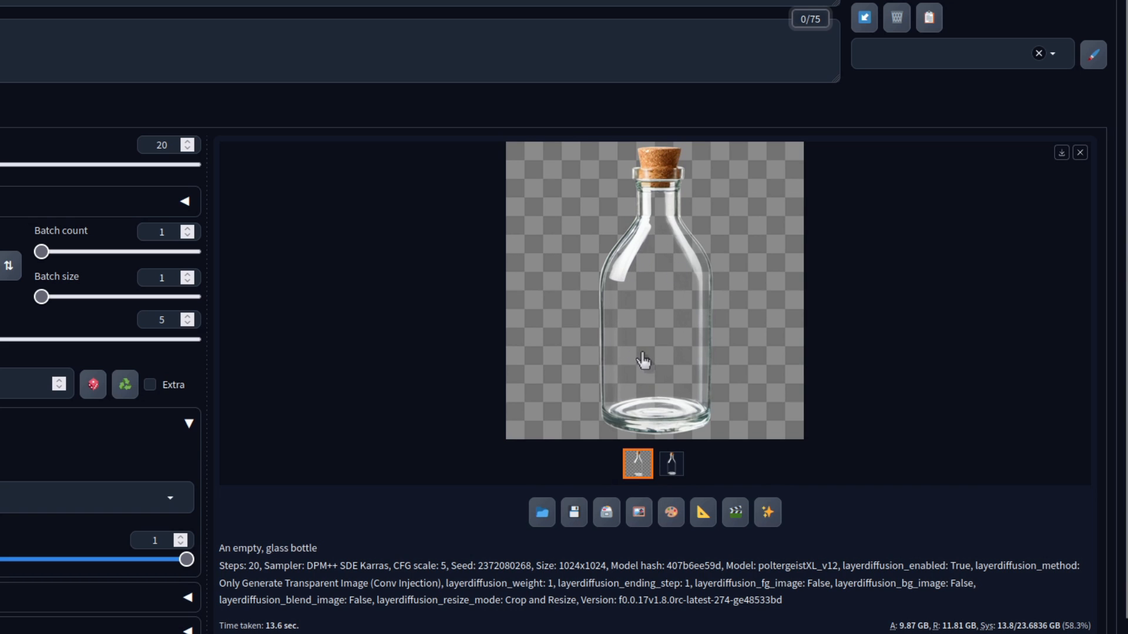
# Compare the checkerboard and transparent versions of the generated bottle and rodent images.
pyautogui.click(671, 464)
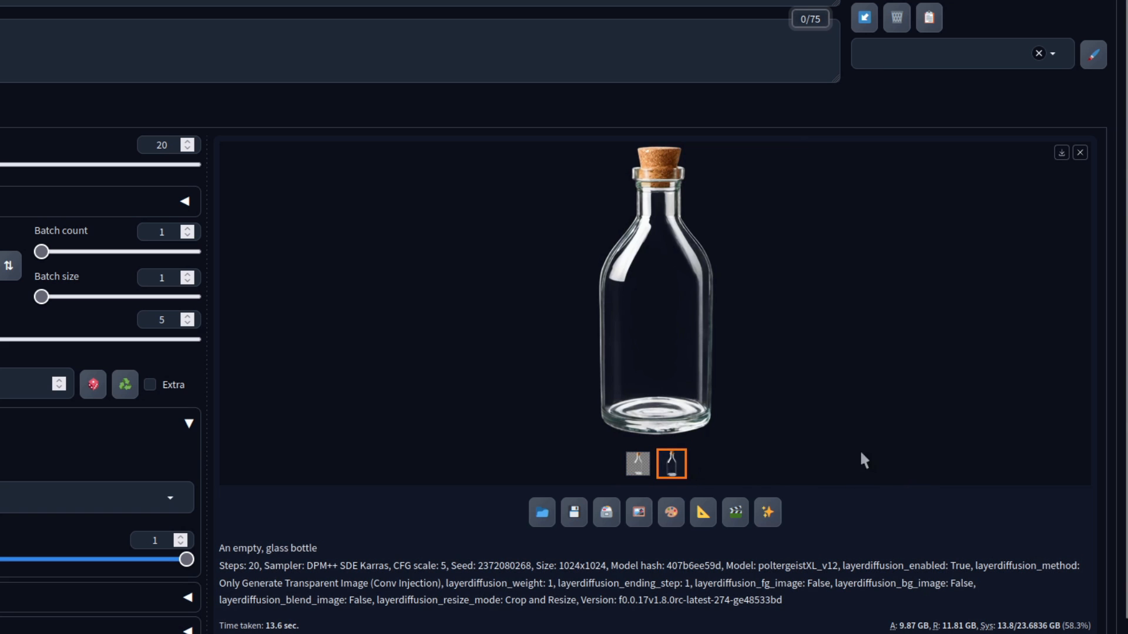
pyautogui.click(639, 466)
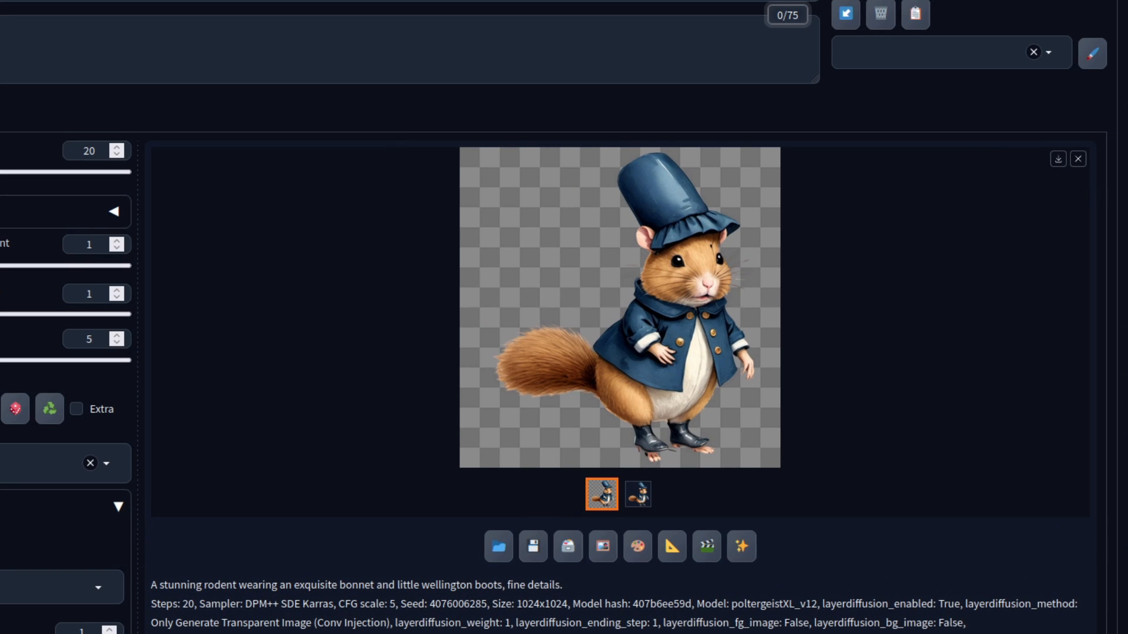
pyautogui.click(638, 497)
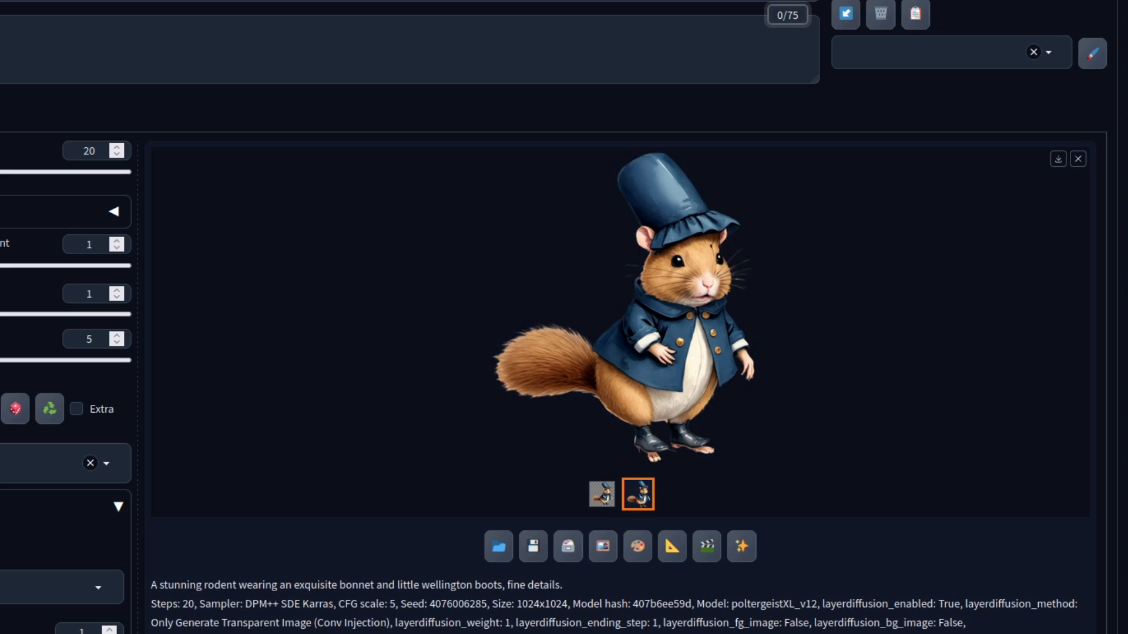
pyautogui.click(602, 498)
pyautogui.click(641, 503)
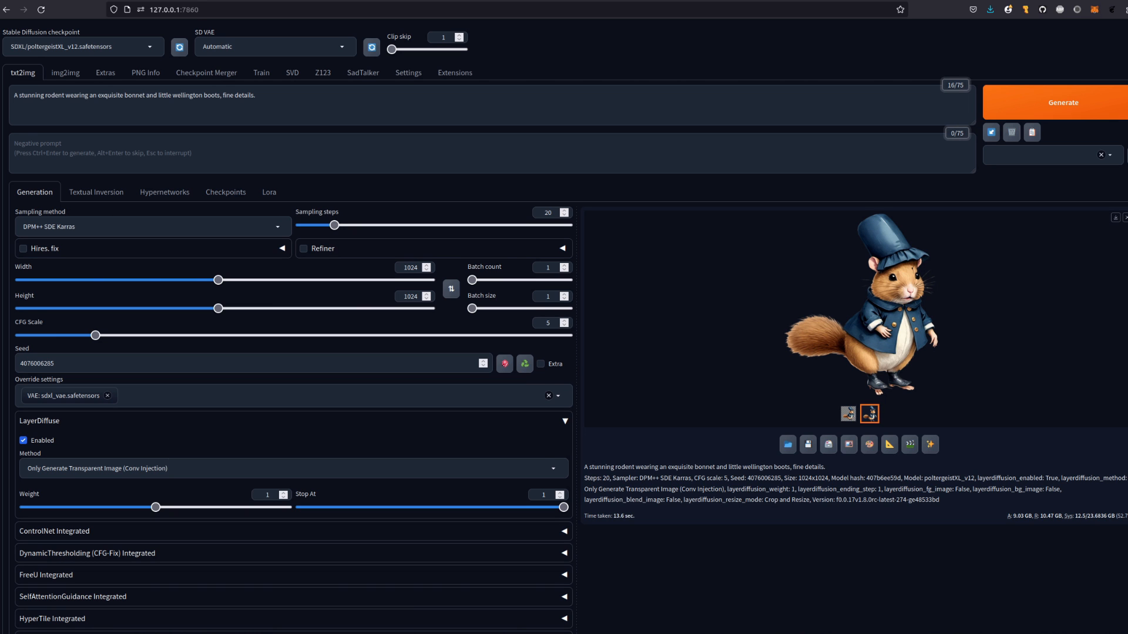
# Switch to GIMP and paint freehand red strokes across the gradient background with the Paintbrush.
pyautogui.hotkey('alt', 'Tab')
pyautogui.moveTo(286, 209)
pyautogui.mouseDown()
pyautogui.moveTo(564, 197)
pyautogui.moveTo(597, 229)
pyautogui.moveTo(581, 256)
pyautogui.moveTo(480, 254)
pyautogui.moveTo(413, 227)
pyautogui.moveTo(359, 235)
pyautogui.moveTo(331, 262)
pyautogui.moveTo(417, 292)
pyautogui.moveTo(524, 294)
pyautogui.moveTo(544, 304)
pyautogui.moveTo(506, 347)
pyautogui.moveTo(429, 380)
pyautogui.moveTo(506, 402)
pyautogui.moveTo(538, 377)
pyautogui.moveTo(544, 346)
pyautogui.moveTo(571, 337)
pyautogui.mouseUp()
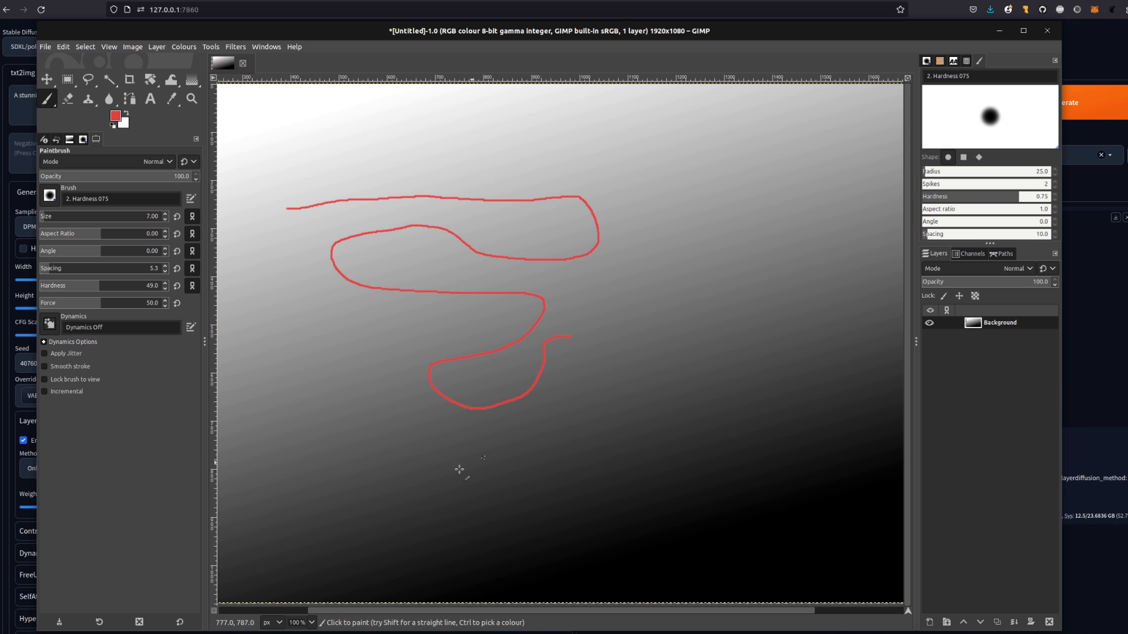
pyautogui.moveTo(272, 453)
pyautogui.mouseDown()
pyautogui.moveTo(388, 486)
pyautogui.moveTo(416, 433)
pyautogui.mouseUp()
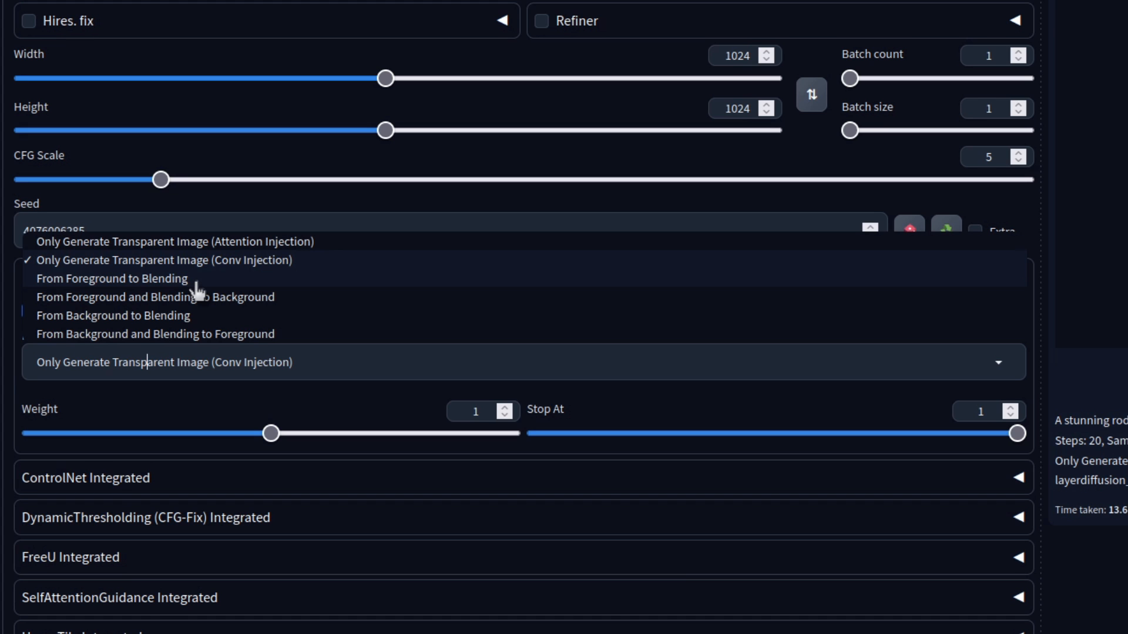
# Set the LayerDiffuse method to From Foreground to Blending and generate "a lovely, fantasy forest" around the rodent foreground.
pyautogui.click(196, 281)
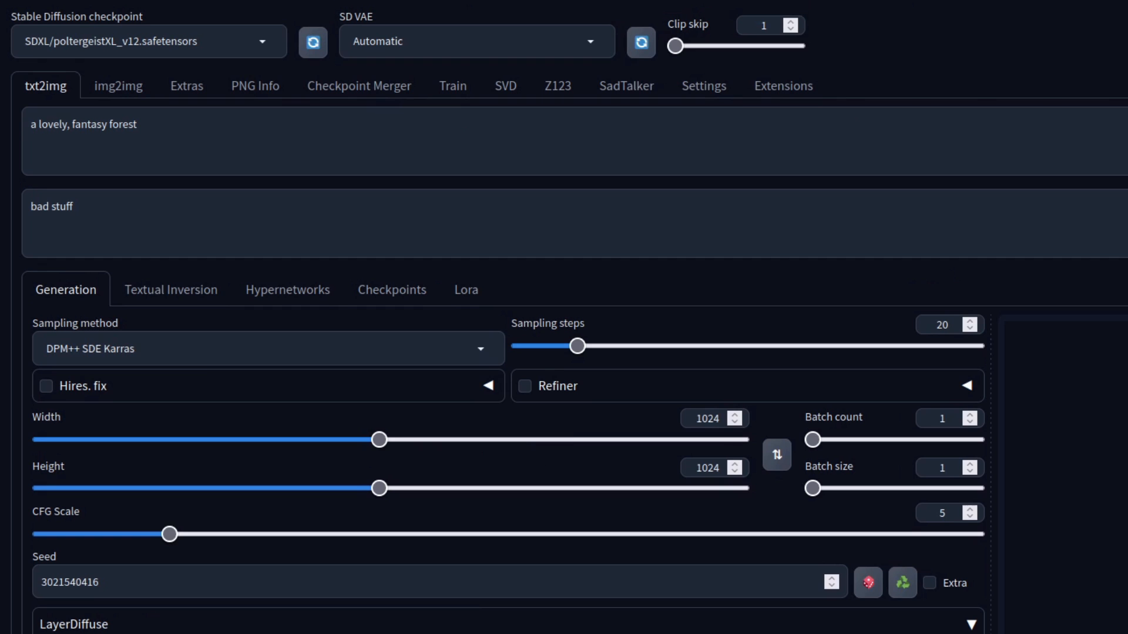
pyautogui.hotkey('ctrl', 'Return')
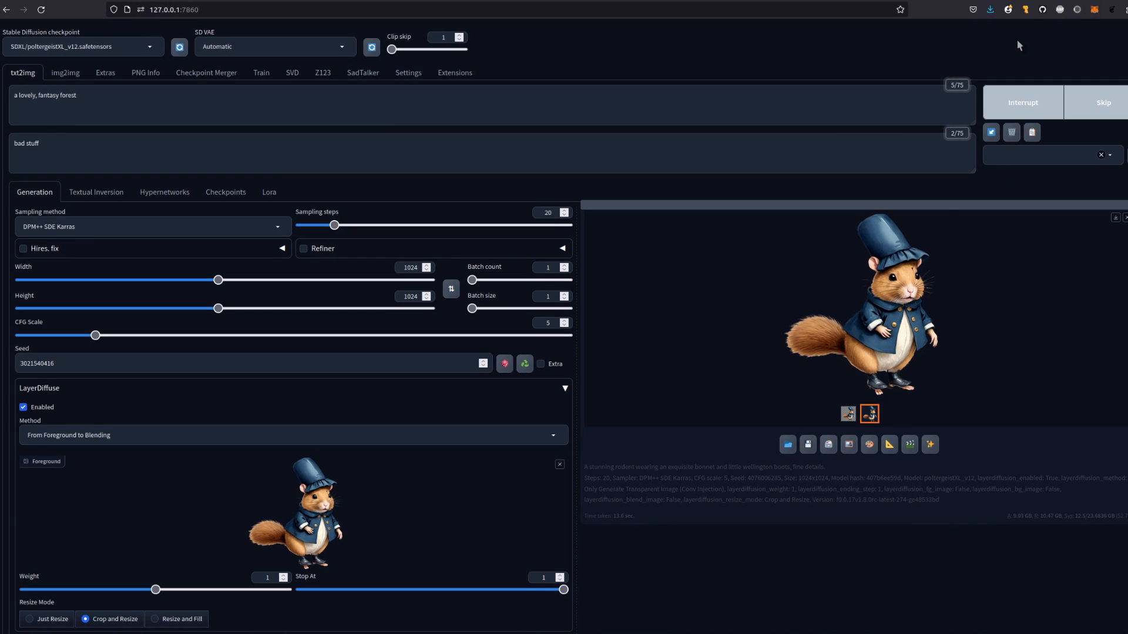
pyautogui.click(963, 411)
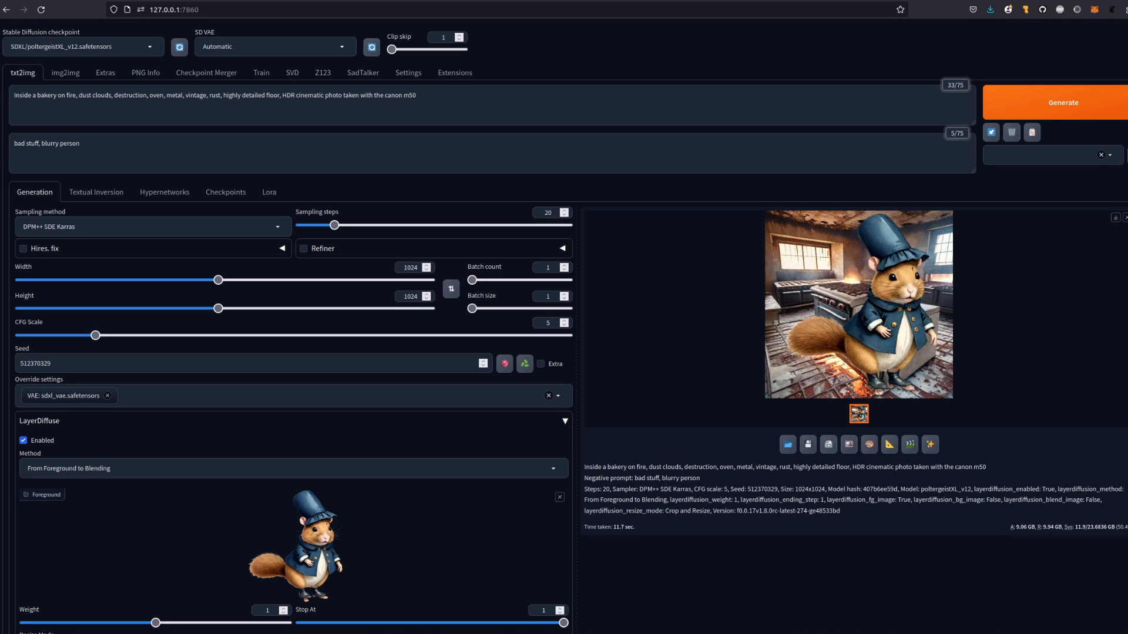
# Set the LayerDiffuse method to From Foreground and Blending to Background, with Stop At at 0.52.
pyautogui.click(164, 468)
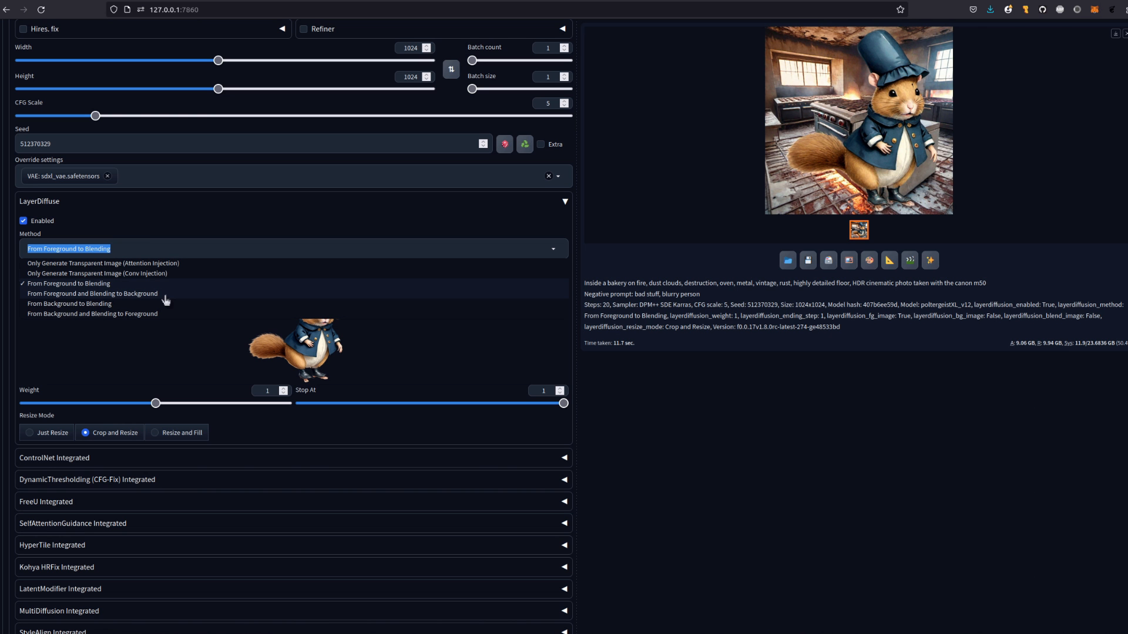
pyautogui.click(165, 295)
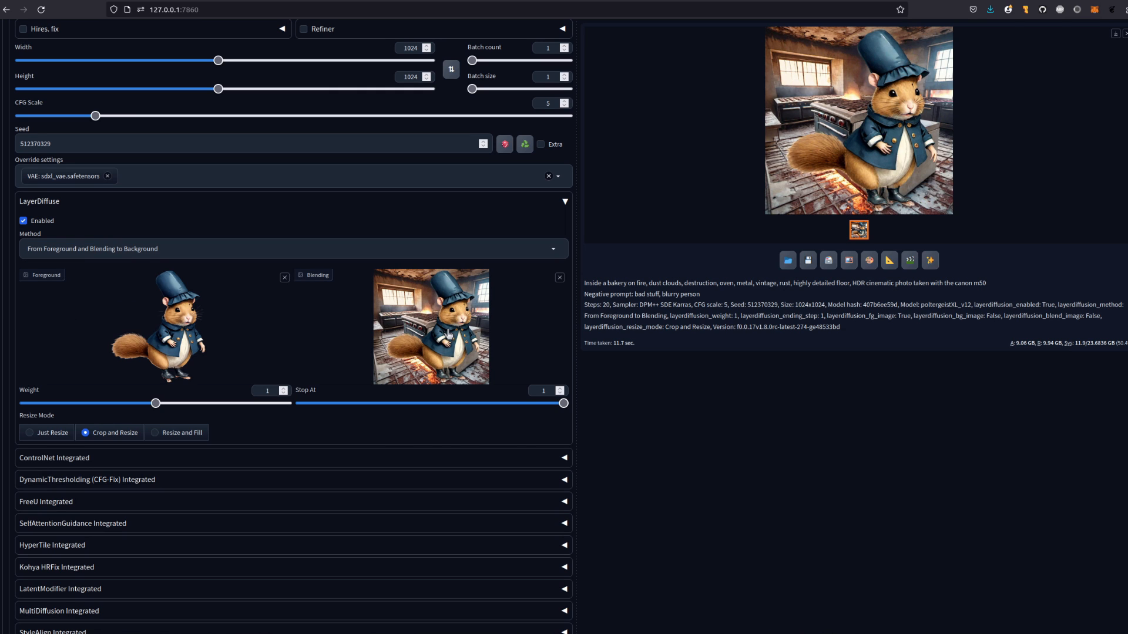
pyautogui.click(432, 404)
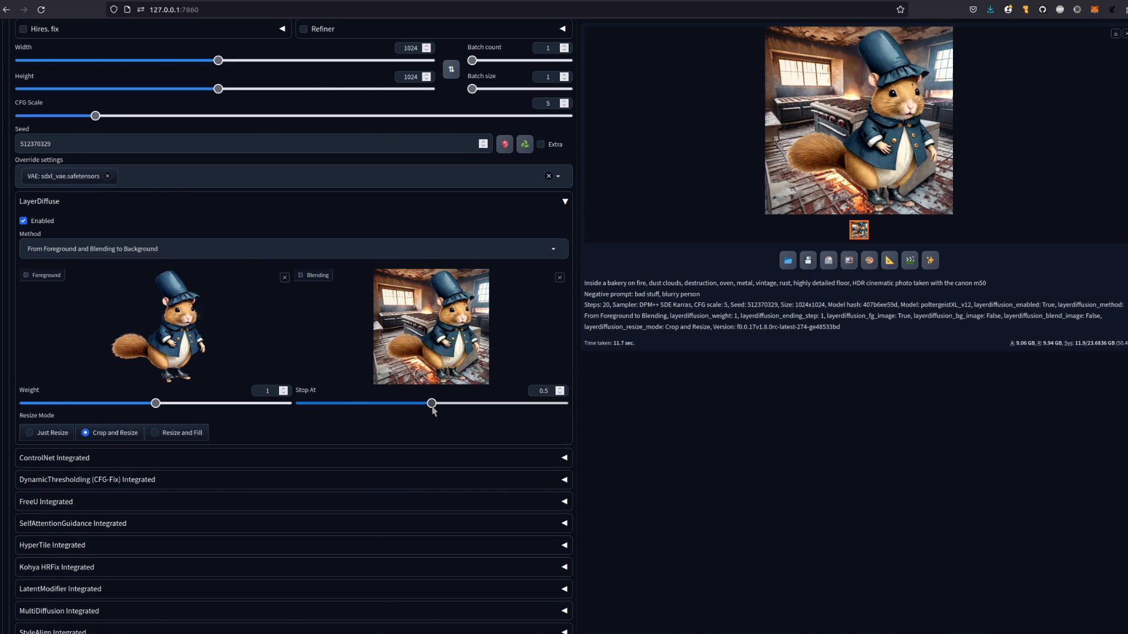
# Change the sampling method to Euler and generate the bakery background from the foreground and blended images.
pyautogui.scroll(4, 434, 409)
pyautogui.click(59, 227)
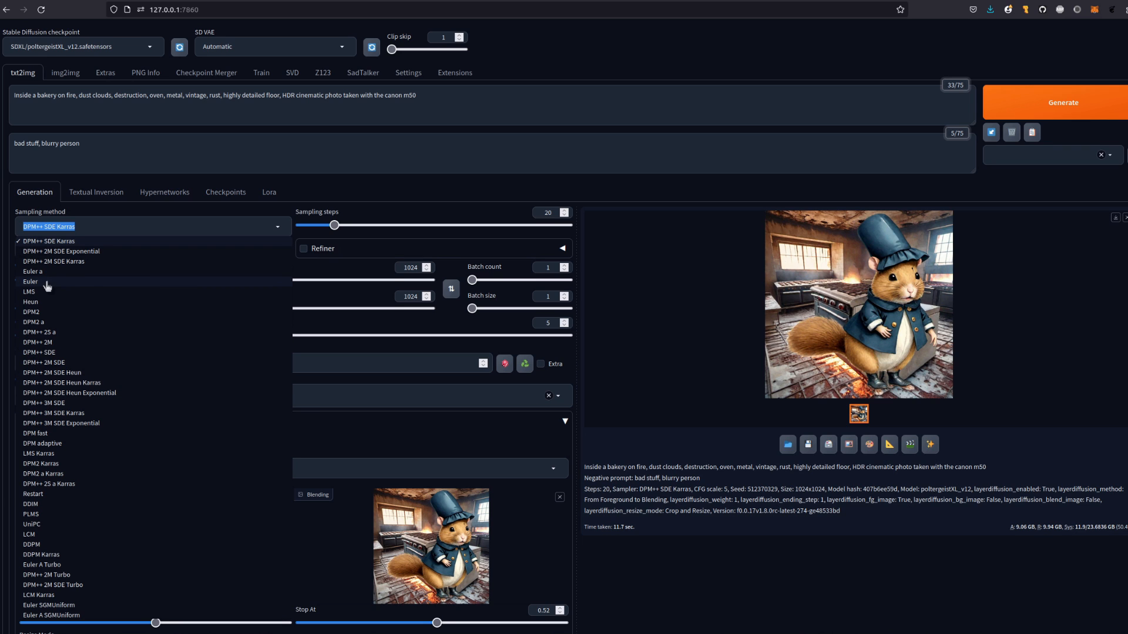
pyautogui.click(30, 282)
pyautogui.click(1058, 102)
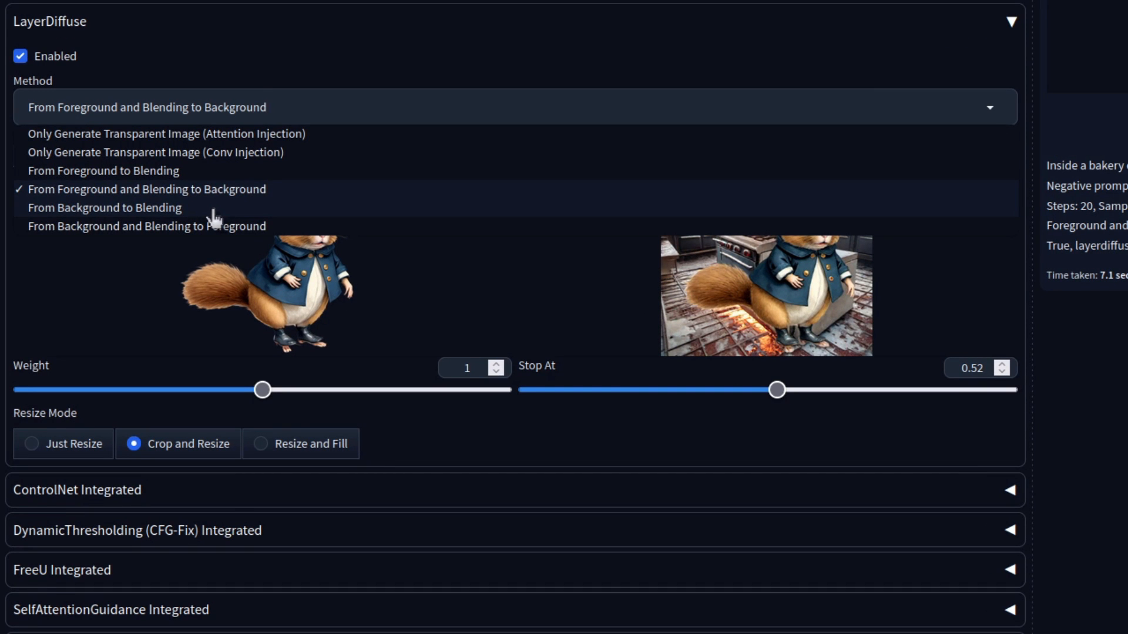
# Set the LayerDiffuse method to From Background to Blending, and after that to From Background and Blending to Foreground for the rodent spellcaster.
pyautogui.click(214, 211)
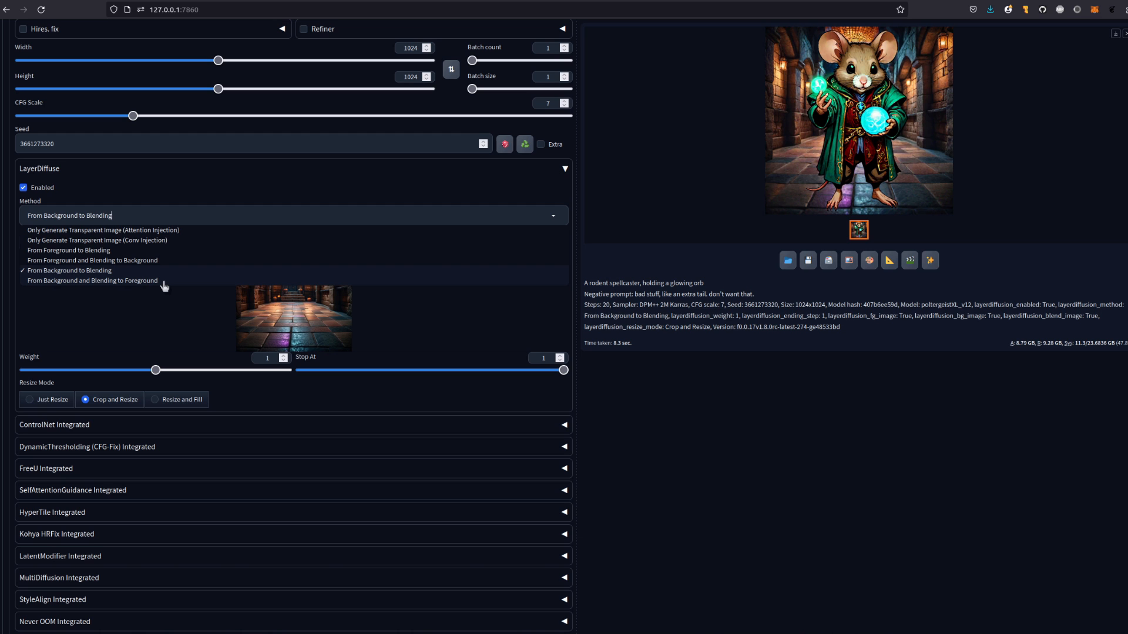
pyautogui.click(165, 282)
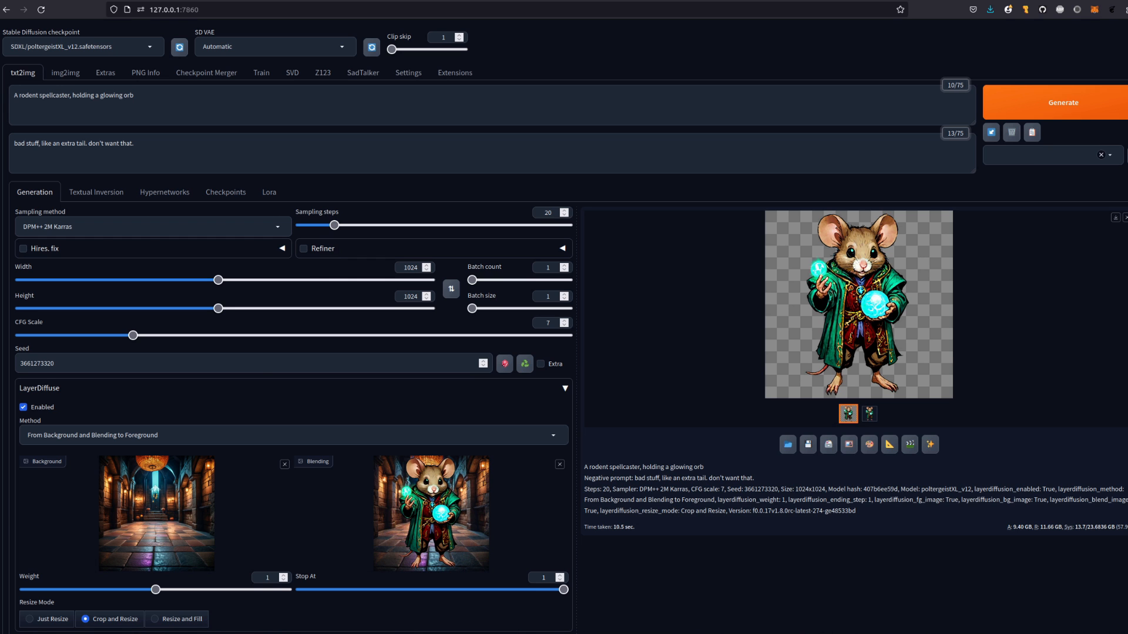
# Switch to ComfyUI, view the Manager's Install via Git URL prompt without entering a URL, and close the Manager.
pyautogui.hotkey('ctrl', 'Tab')
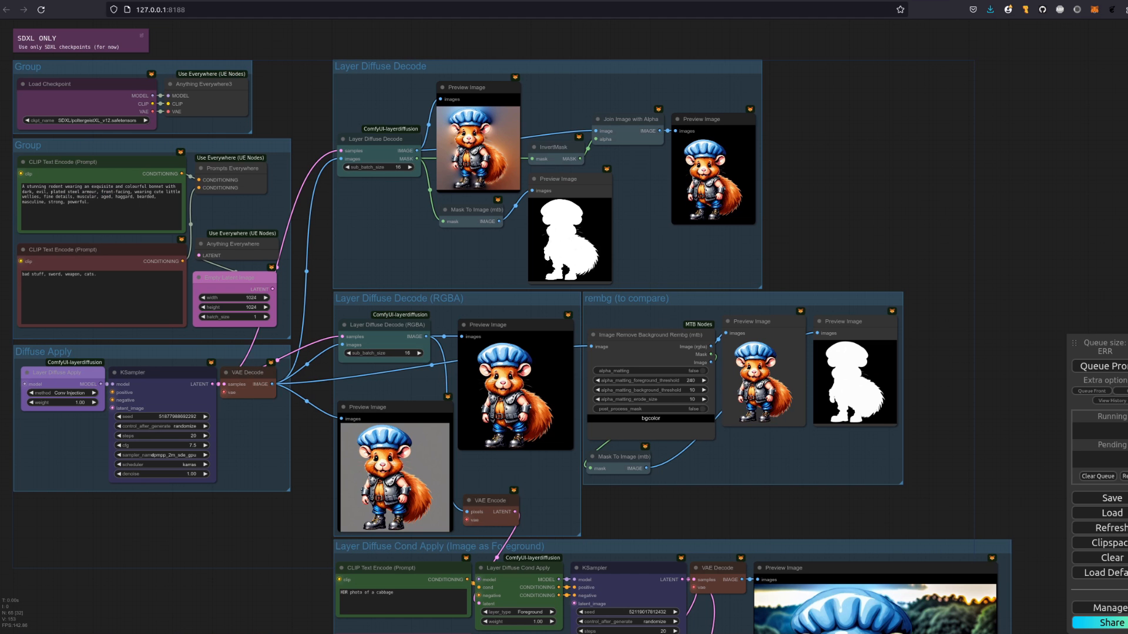
pyautogui.click(1109, 609)
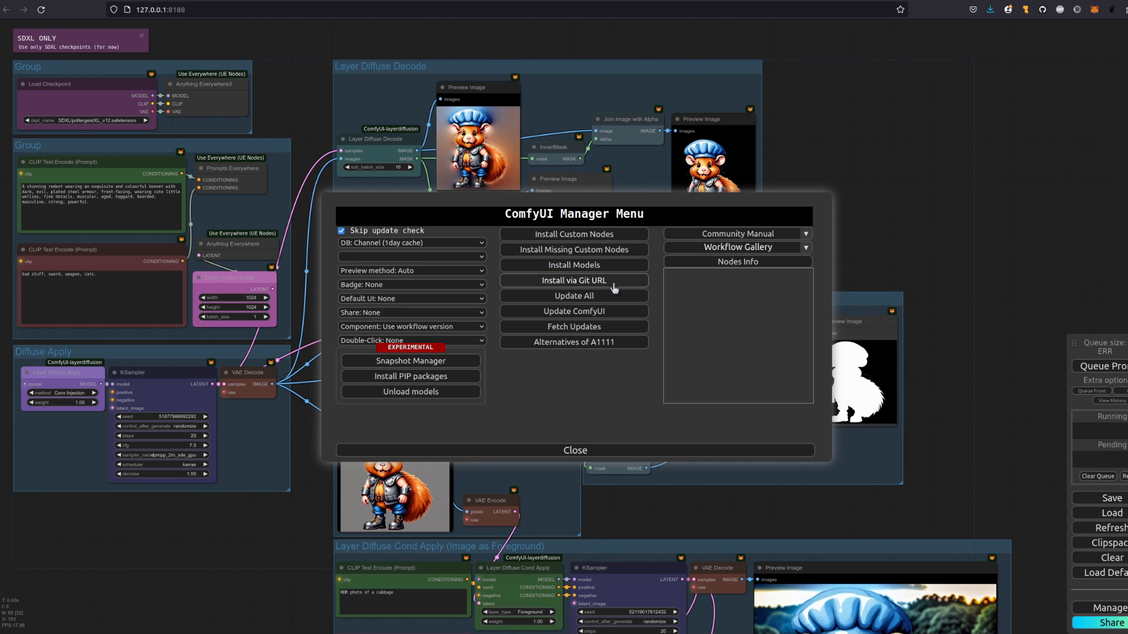
pyautogui.click(613, 284)
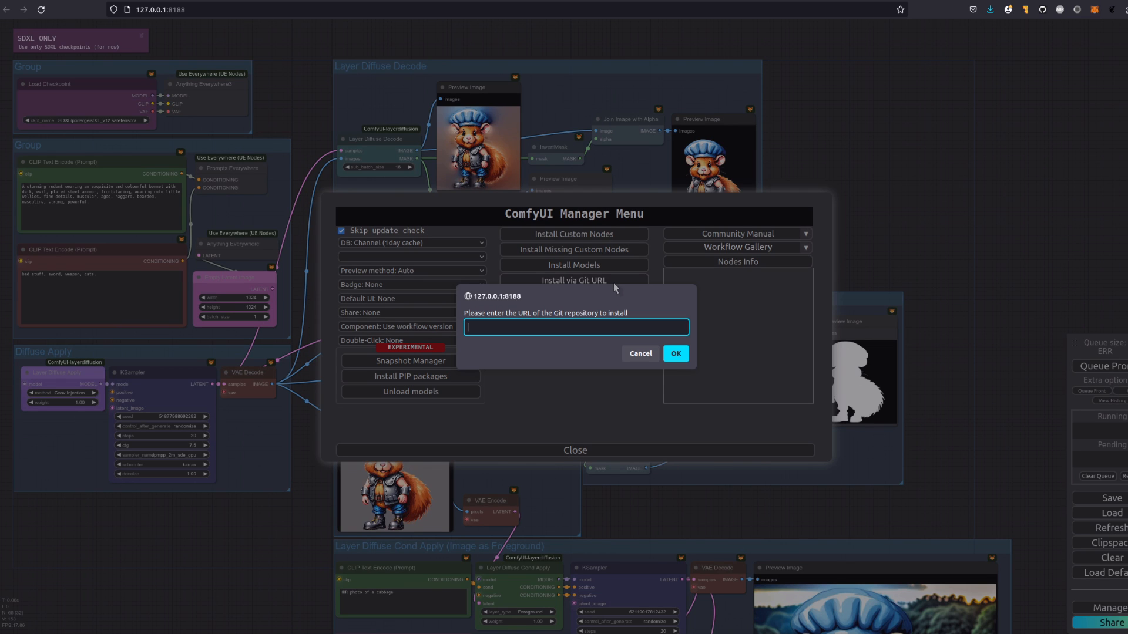
pyautogui.click(674, 354)
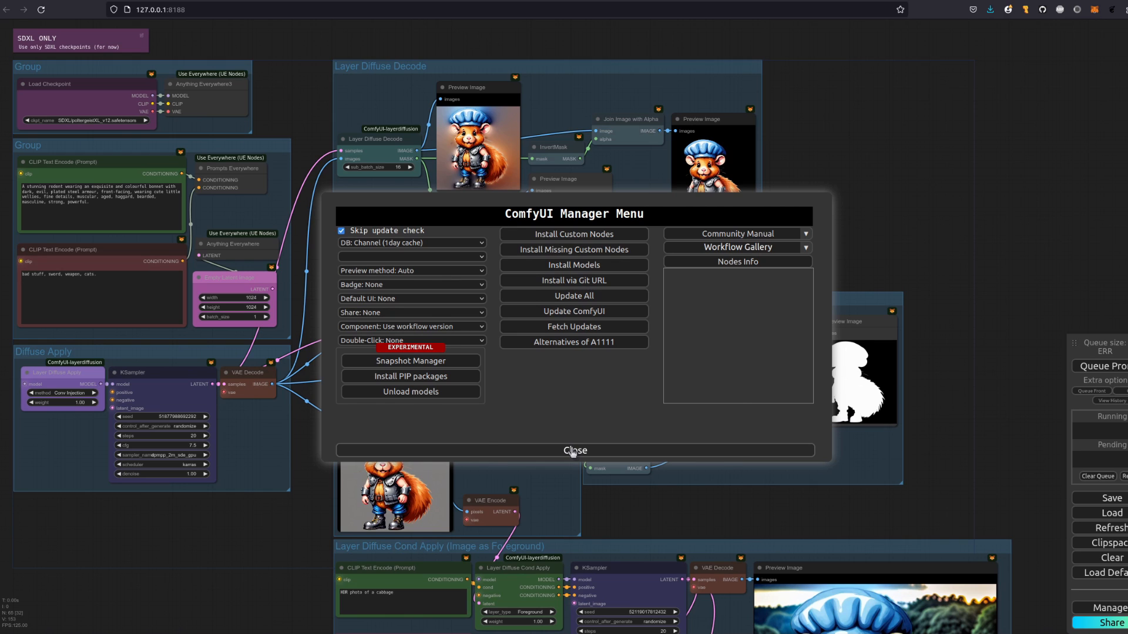
pyautogui.click(573, 451)
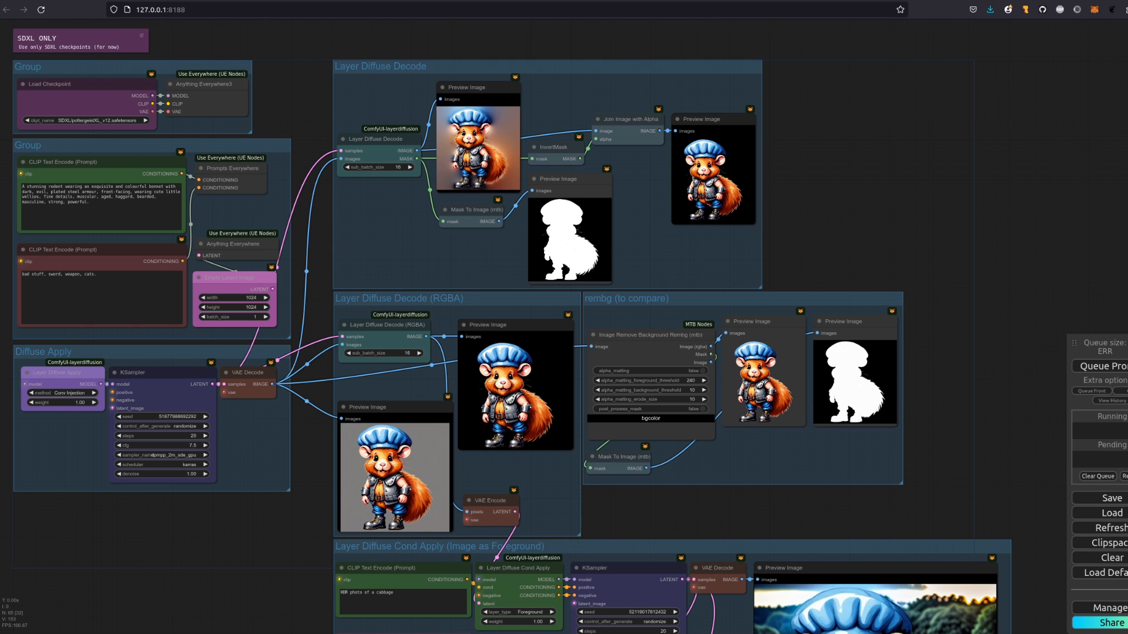
# View the LayerDiffuse model files in ComfyUI's models/layer_model folder and leave the file manager.
pyautogui.hotkey('alt', 'Tab')
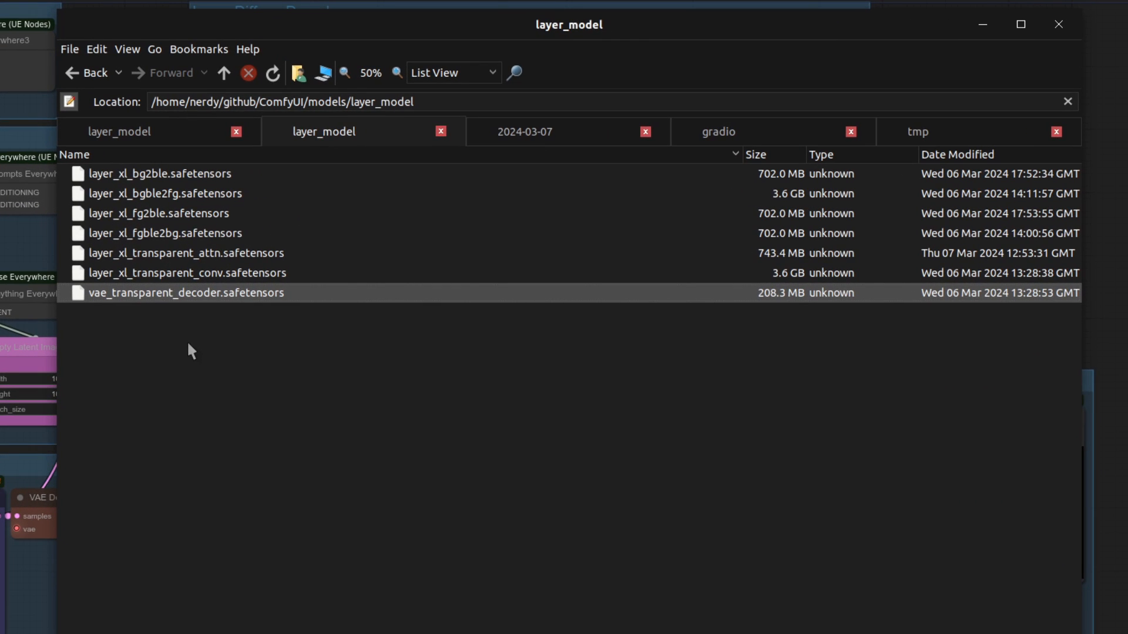
pyautogui.hotkey('alt', 'Tab')
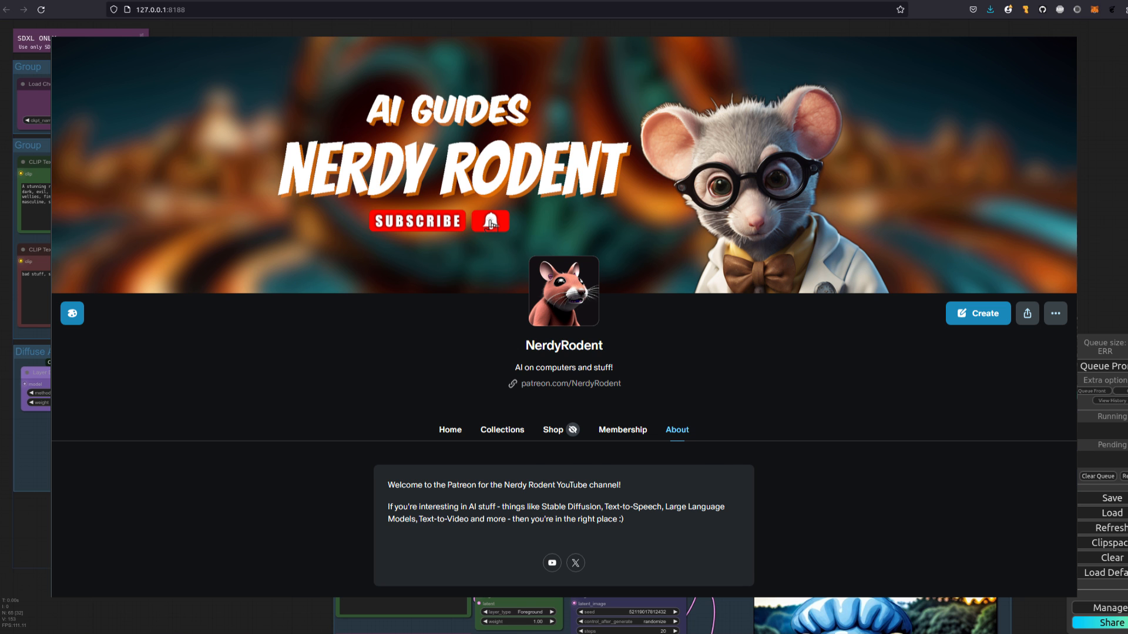
# Examine the Layer Diffuse Apply node's method setting and the workflow's decode and conditional apply groups.
pyautogui.scroll(6, 175, 174)
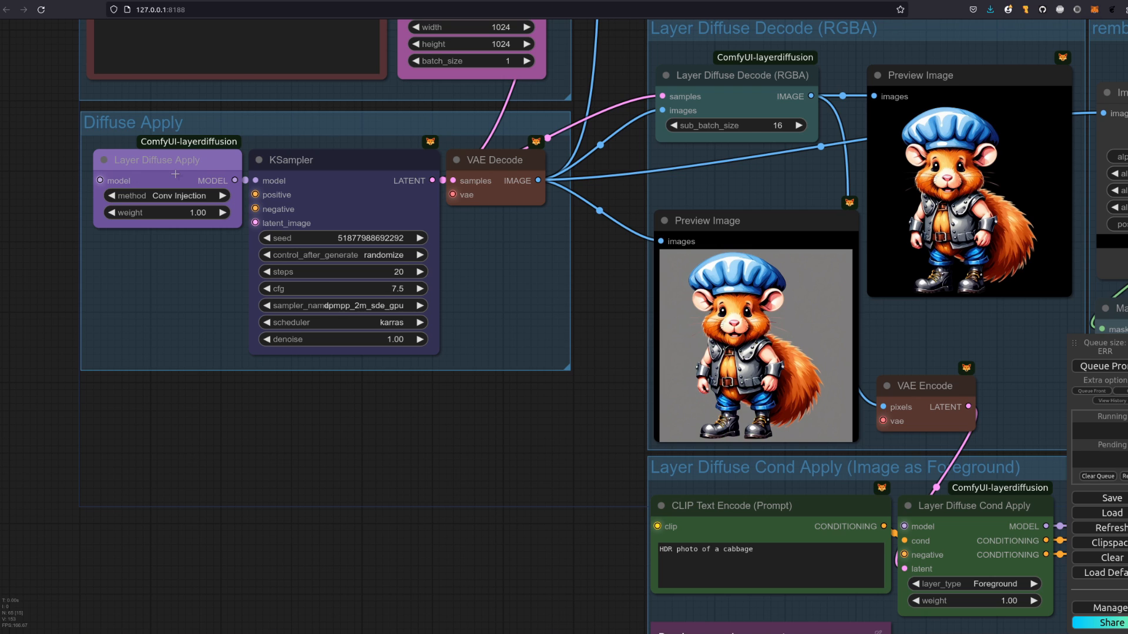
pyautogui.click(179, 196)
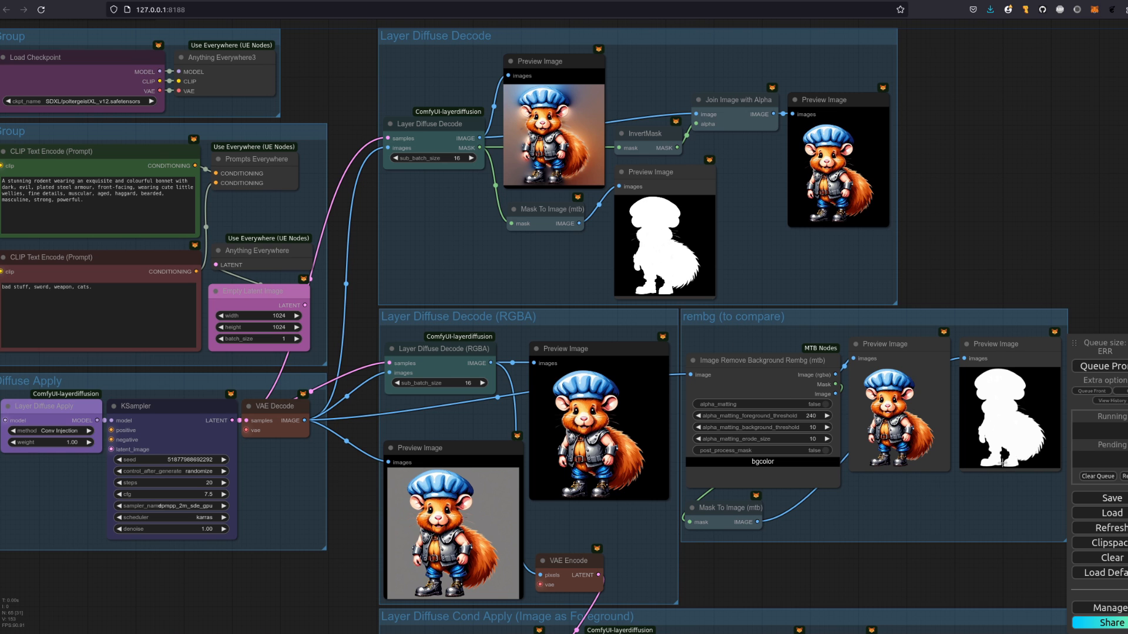
pyautogui.scroll(3, 958, 224)
pyautogui.scroll(4, 950, 235)
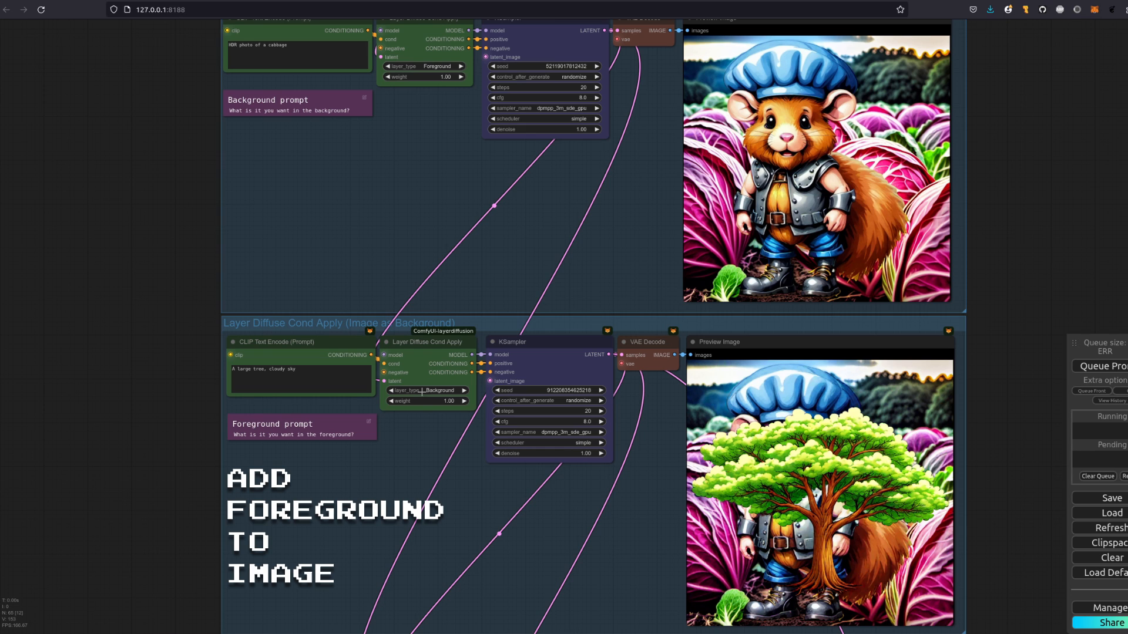
# View the layer_type options of the Layer Diffuse Cond Apply and Remove Background Diff Apply nodes, keeping Background selected.
pyautogui.click(422, 391)
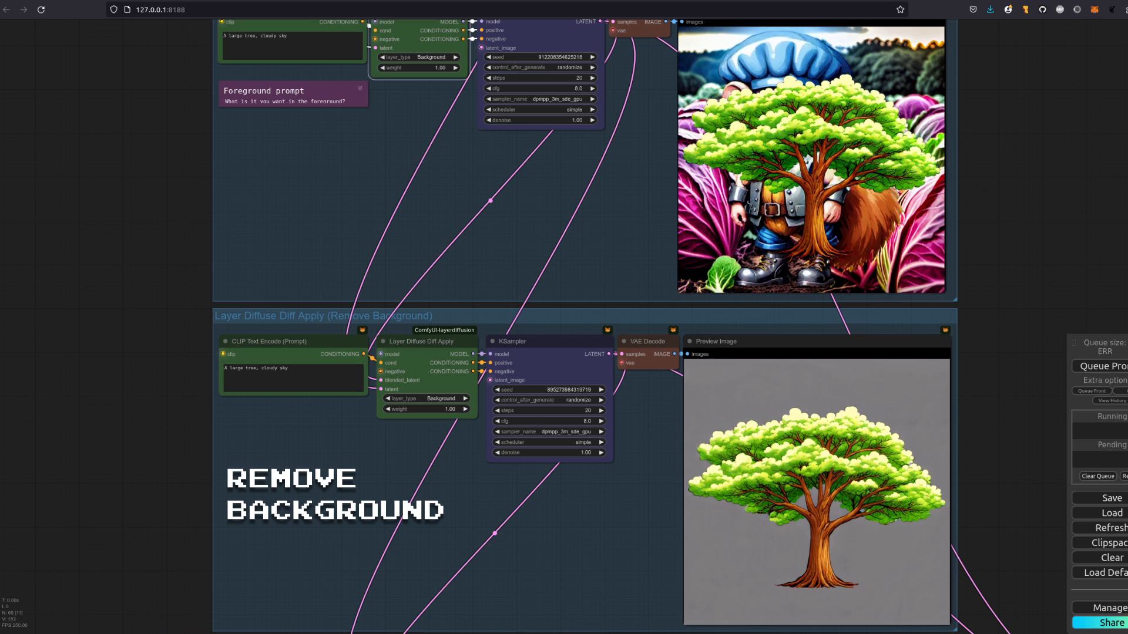
pyautogui.click(447, 399)
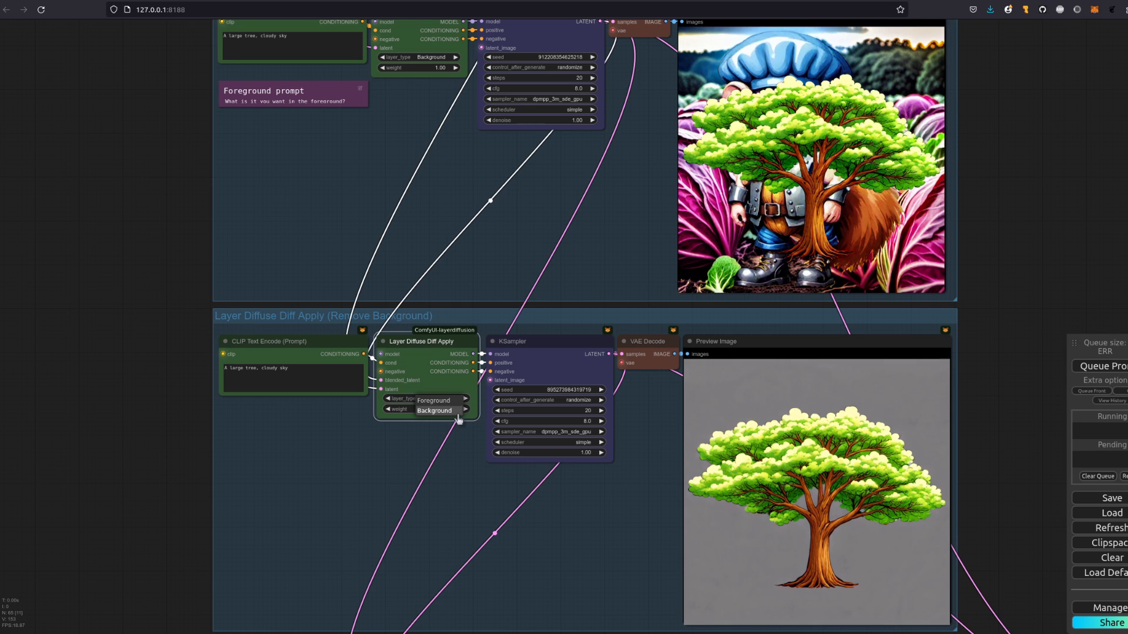
pyautogui.click(462, 497)
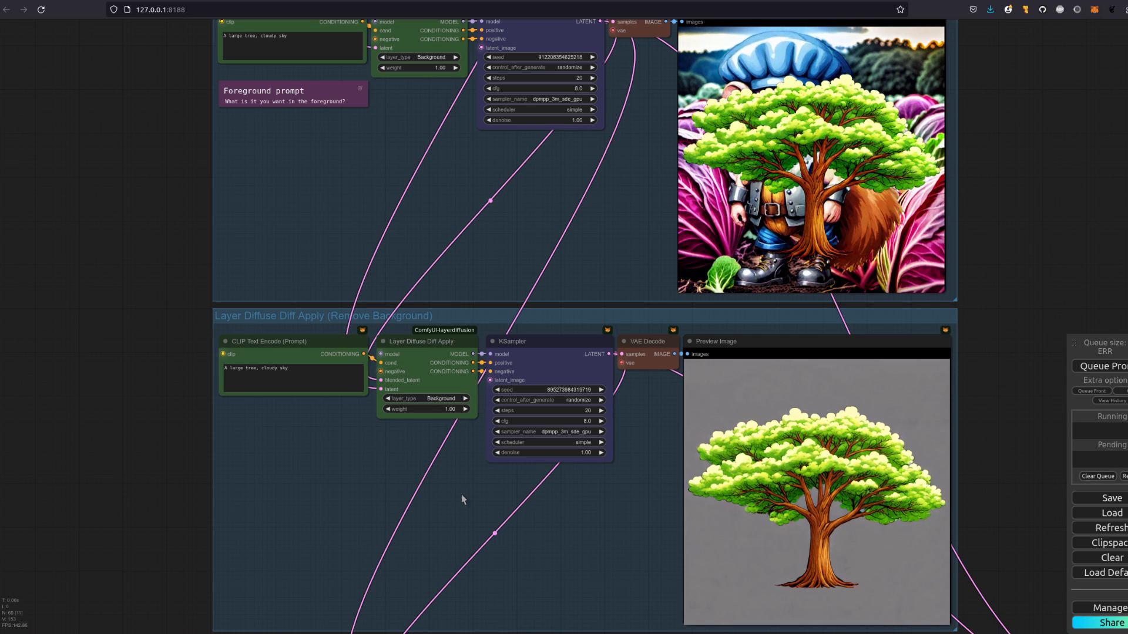
# Examine the Different prompt fun group, including its prompt, Layer Diffuse Diff Apply and KSampler settings, and preview image.
pyautogui.scroll(-6, 496, 495)
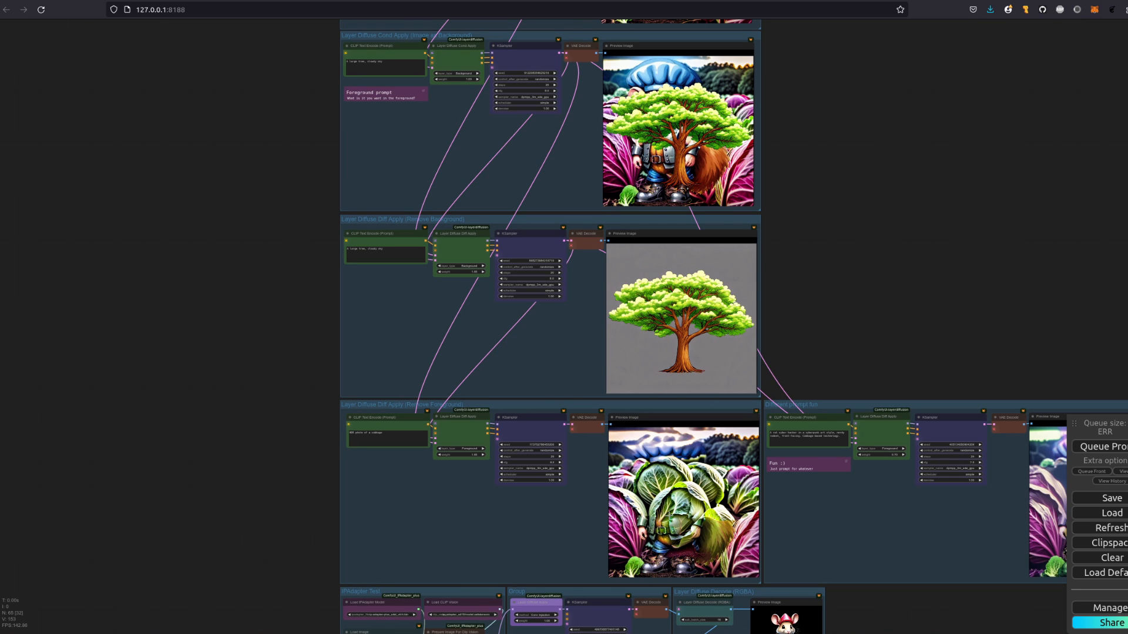
pyautogui.moveTo(923, 321); pyautogui.dragTo(777, 243)
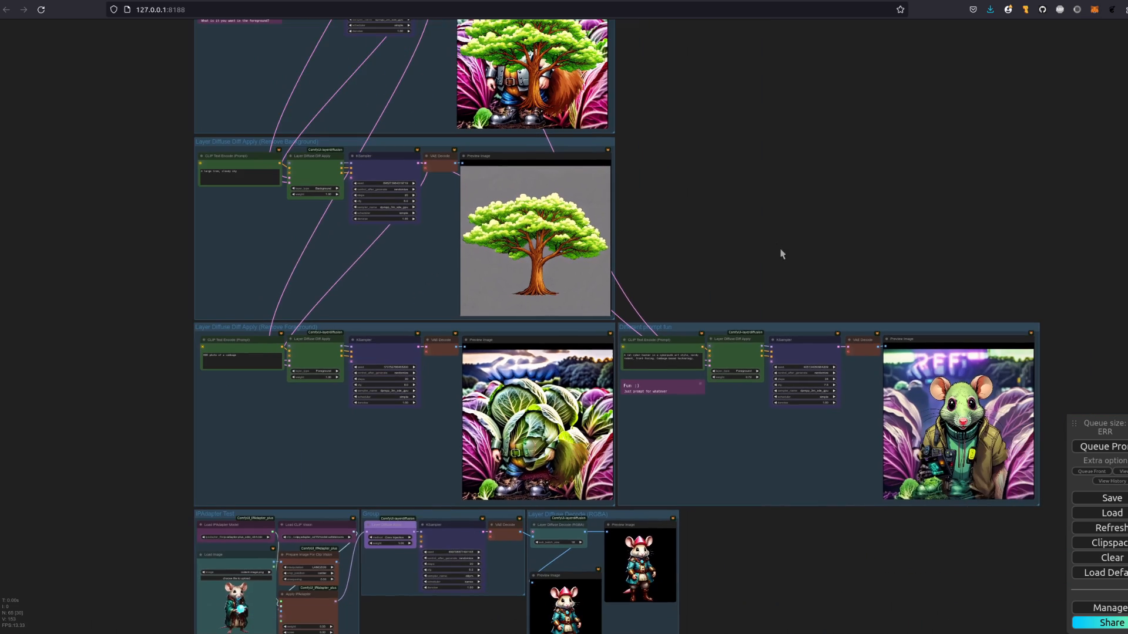
pyautogui.scroll(9, 934, 455)
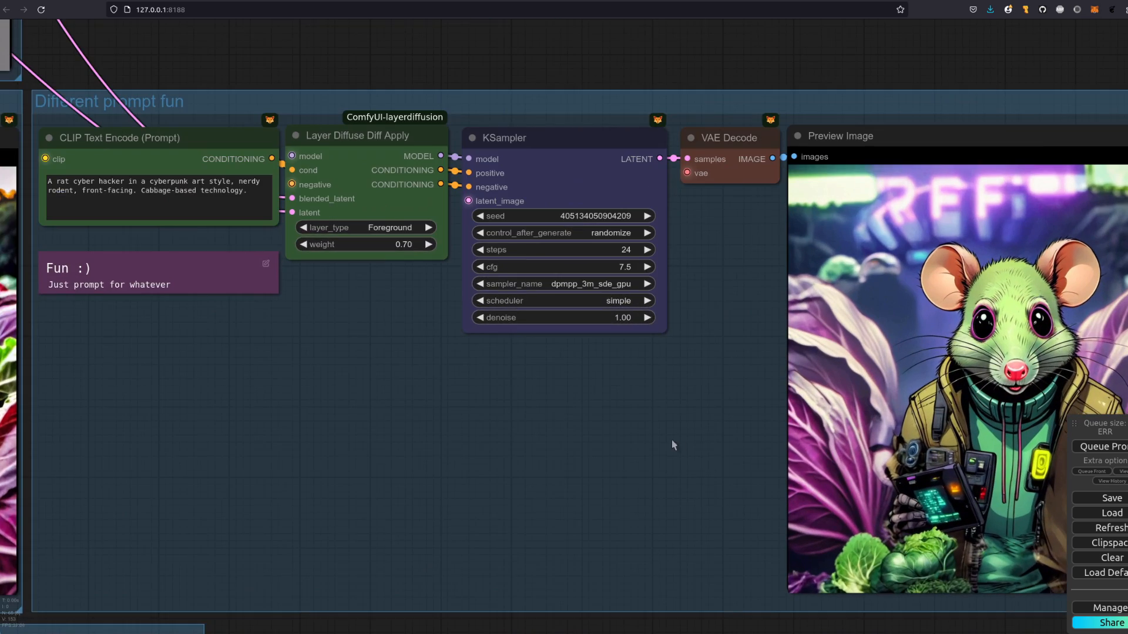
pyautogui.moveTo(673, 439); pyautogui.dragTo(625, 407)
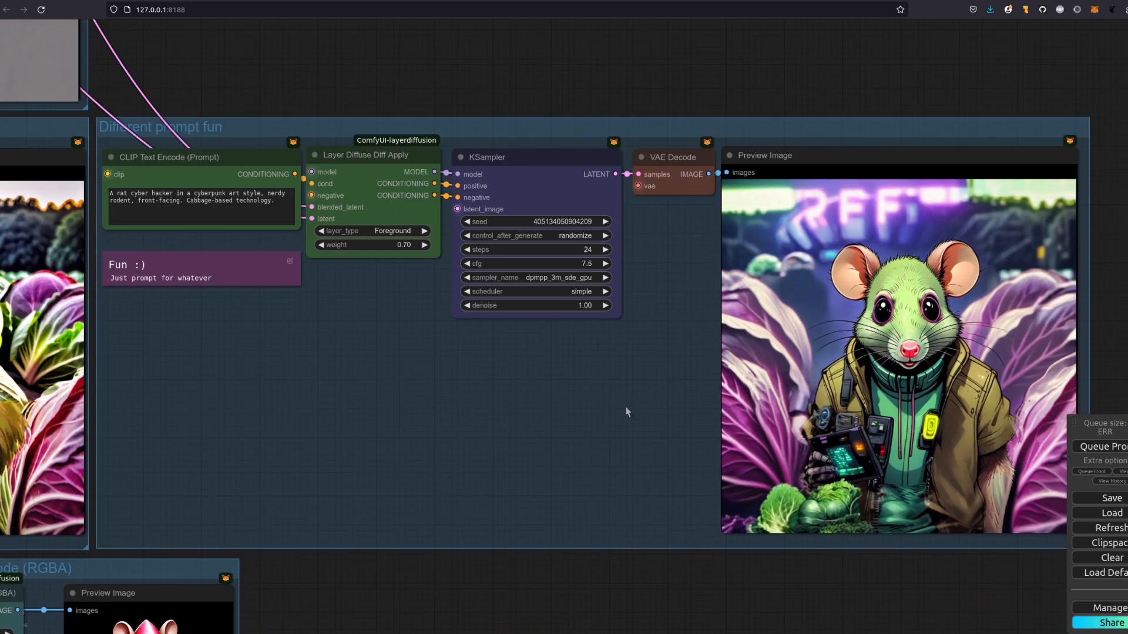